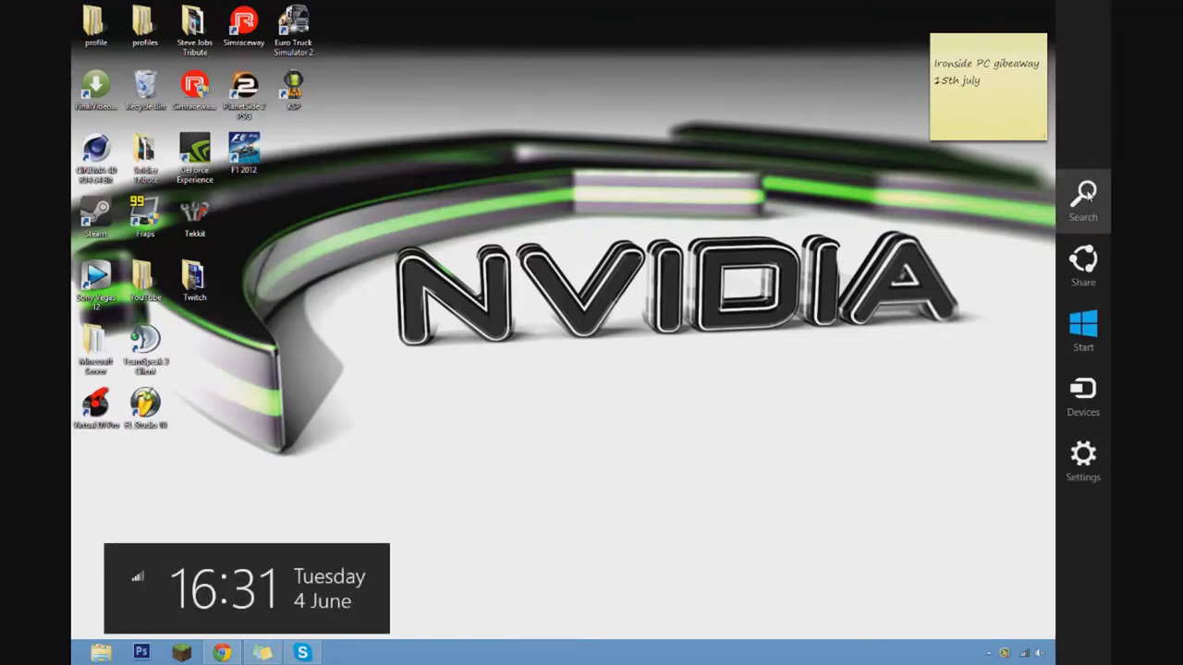
# - Search Settings for 'defrag' to find 'Defragment and optimise your drives'
pyautogui.click(1085, 194)
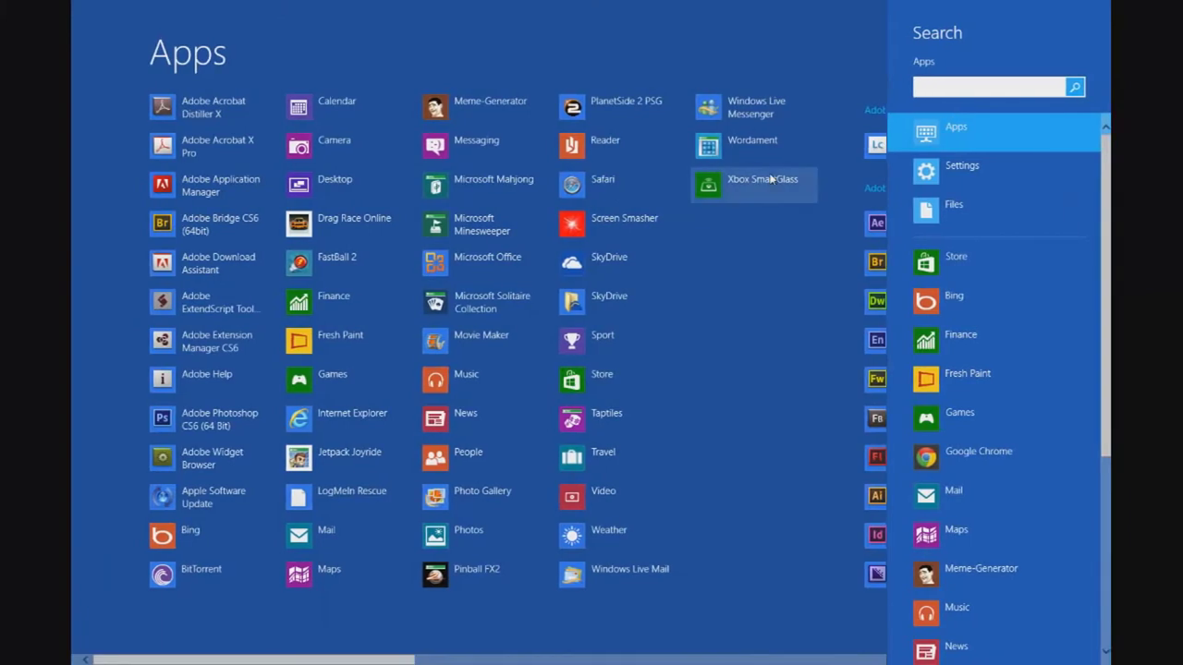
pyautogui.write('def')
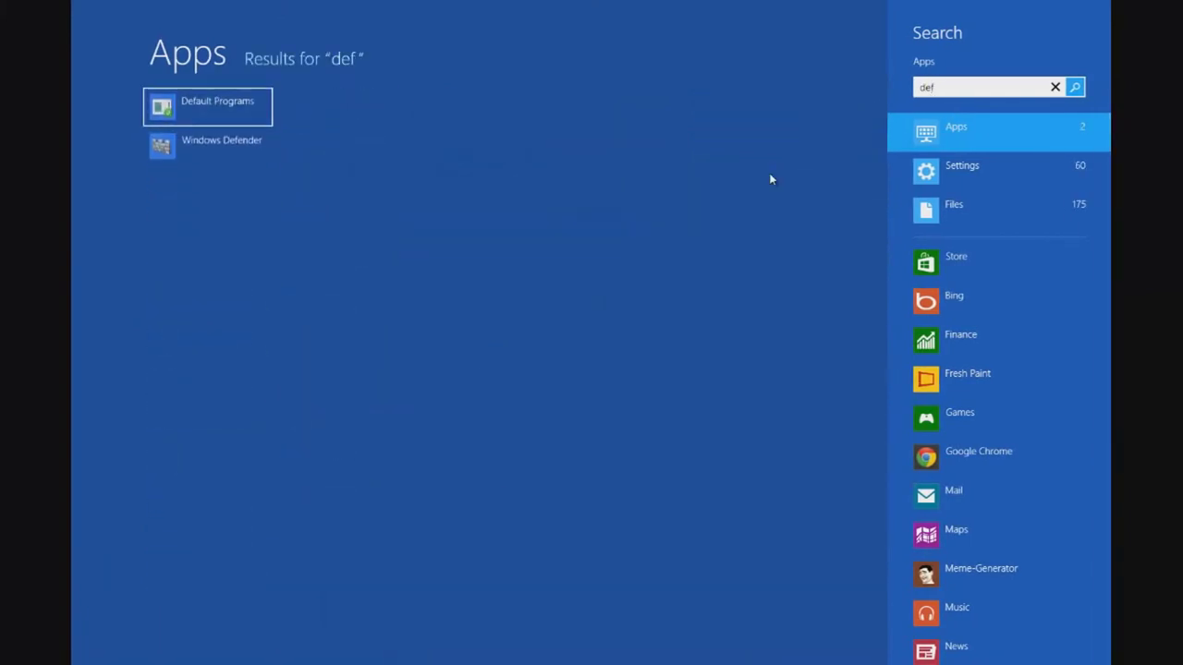
pyautogui.write('ra')
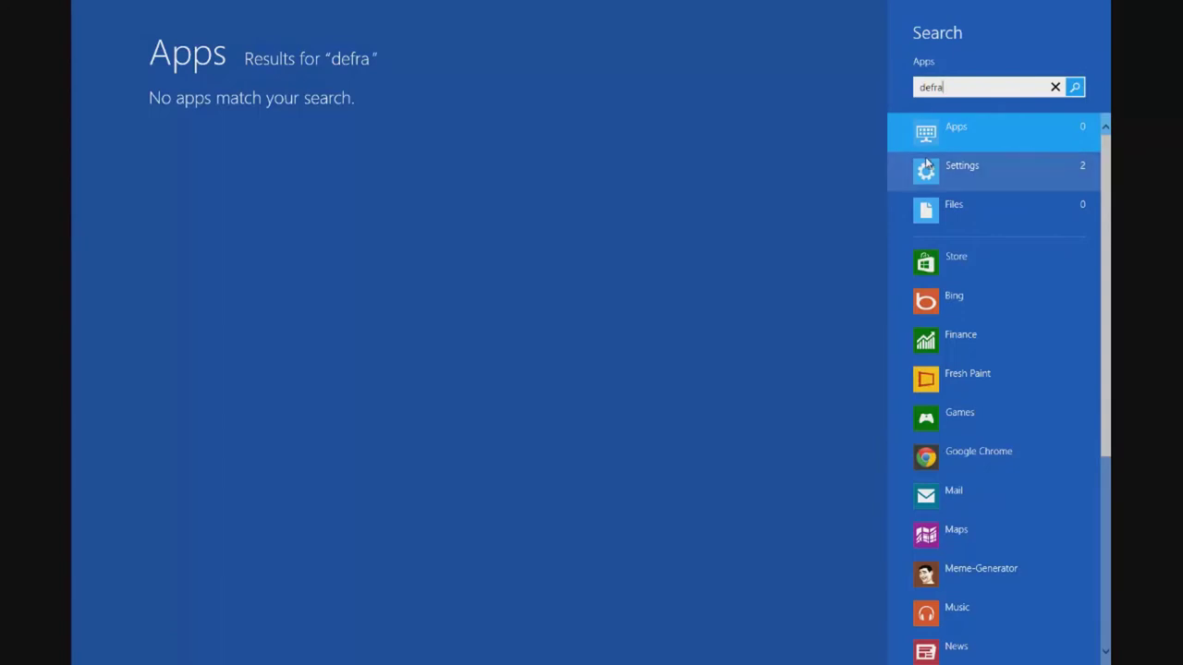
pyautogui.click(986, 185)
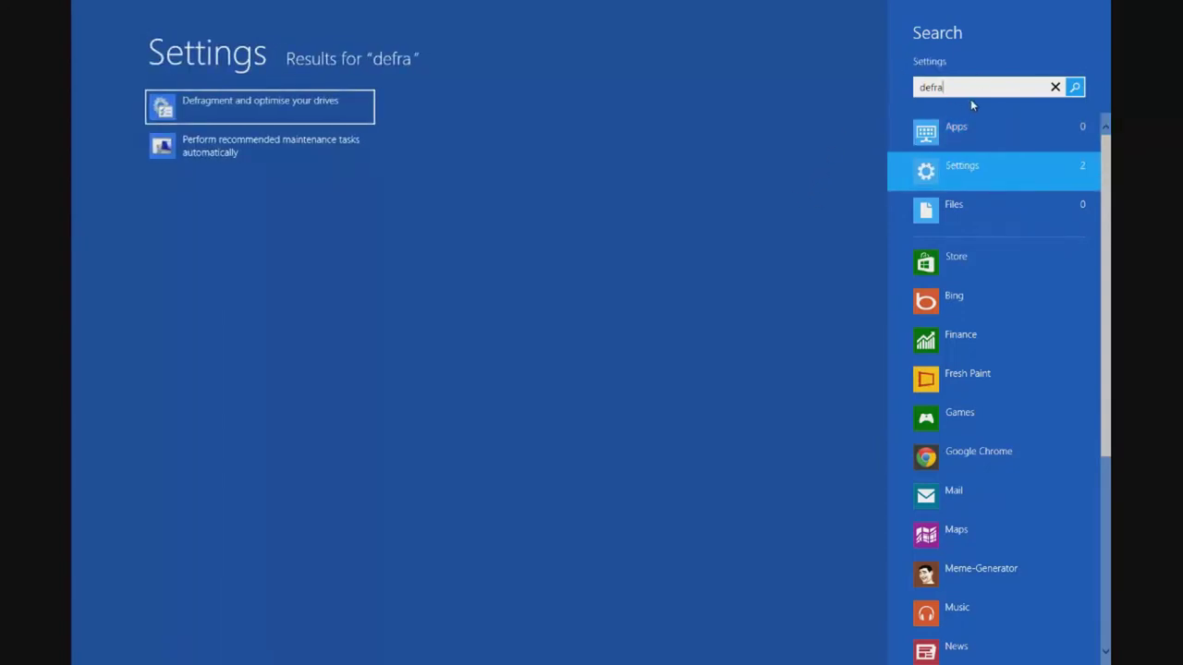
pyautogui.write('g')
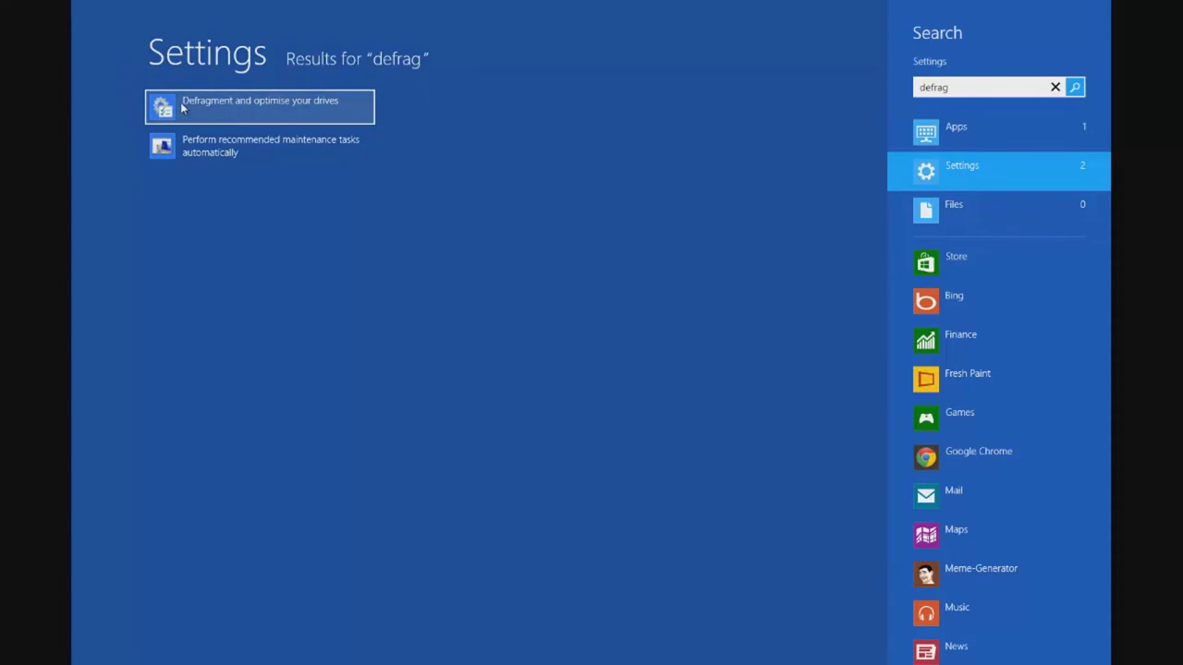
# - Launch 'Defragment and optimise your drives' and move its window to the top of the screen
pyautogui.click(321, 107)
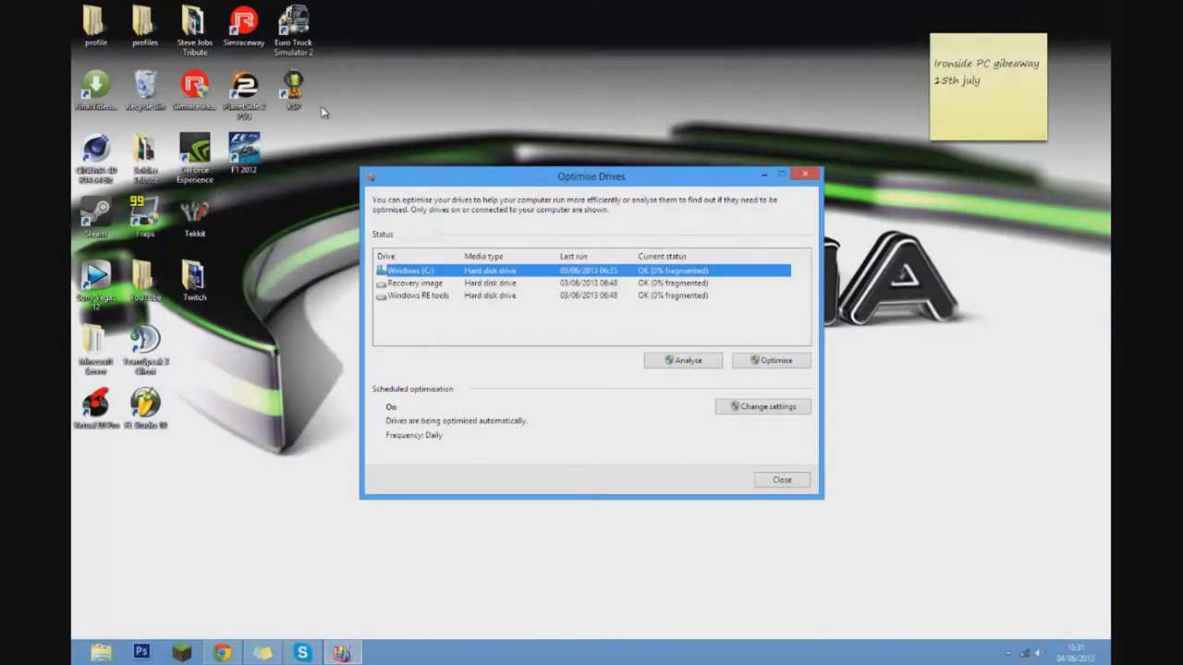
pyautogui.moveTo(603, 184); pyautogui.dragTo(644, 5)
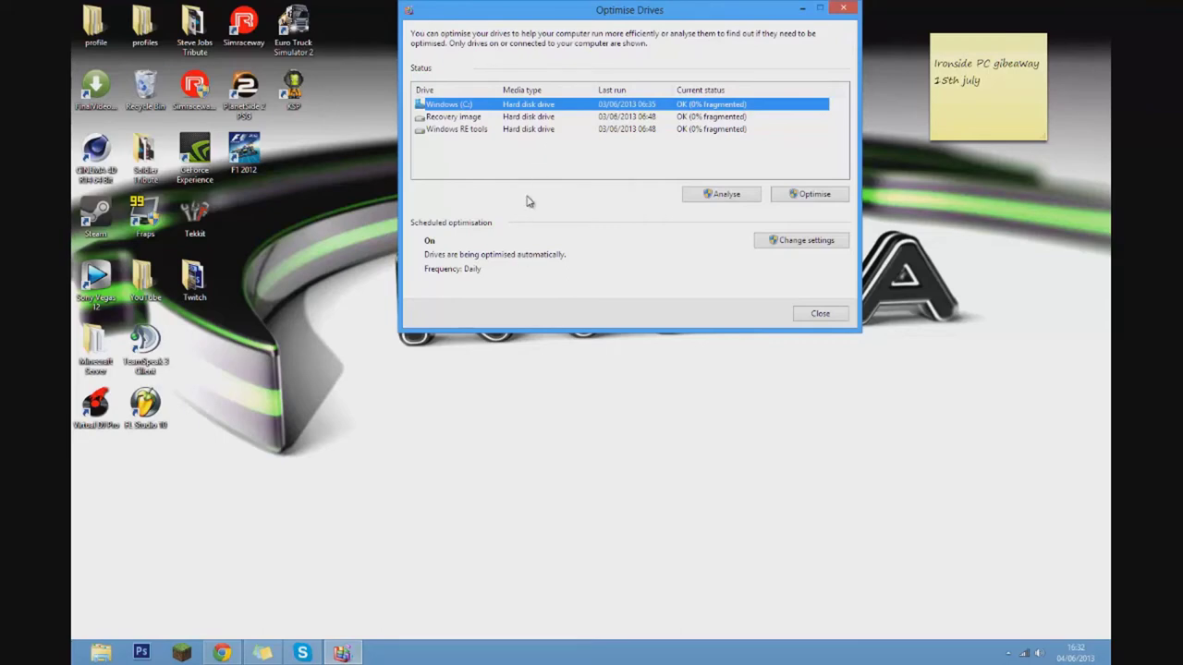
# - Optimise the selected Windows (C:) drive
pyautogui.click(794, 197)
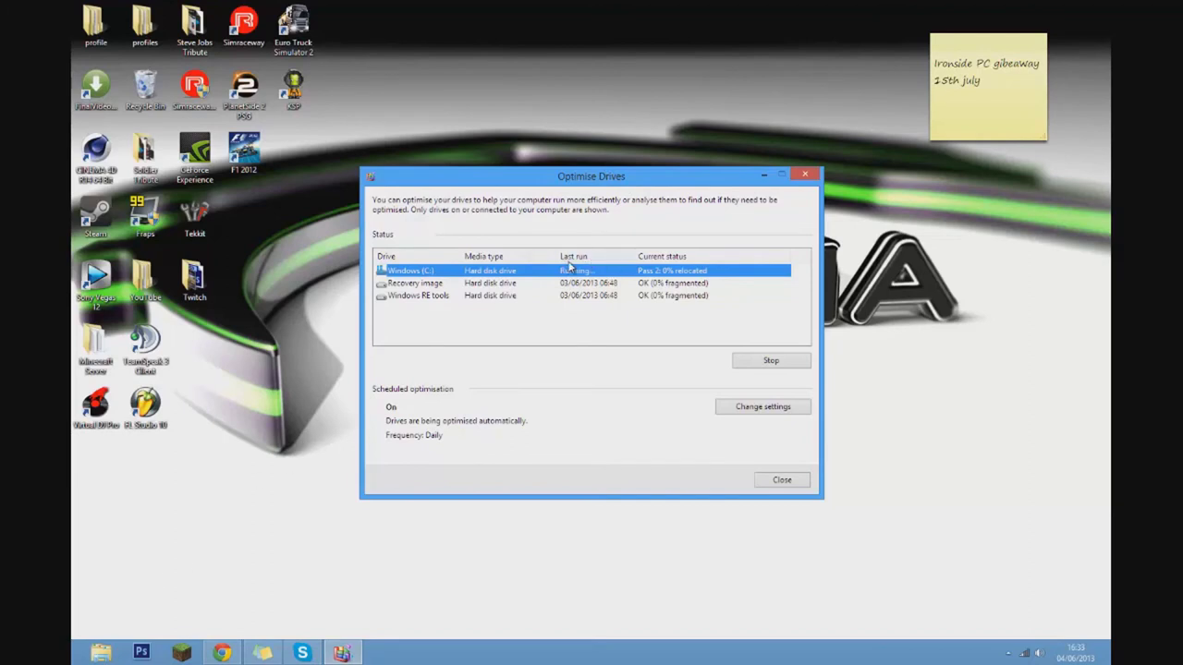
# - Review the optimisation schedule frequency options, keeping scheduled runs enabled at Daily
pyautogui.click(755, 412)
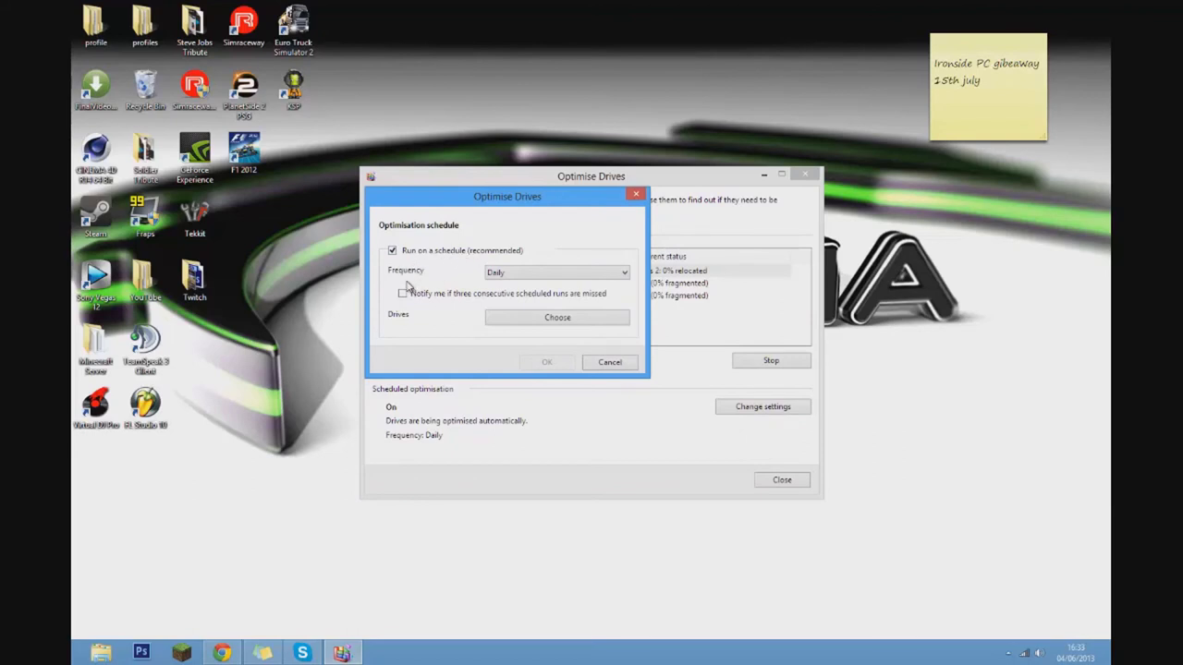
pyautogui.click(520, 275)
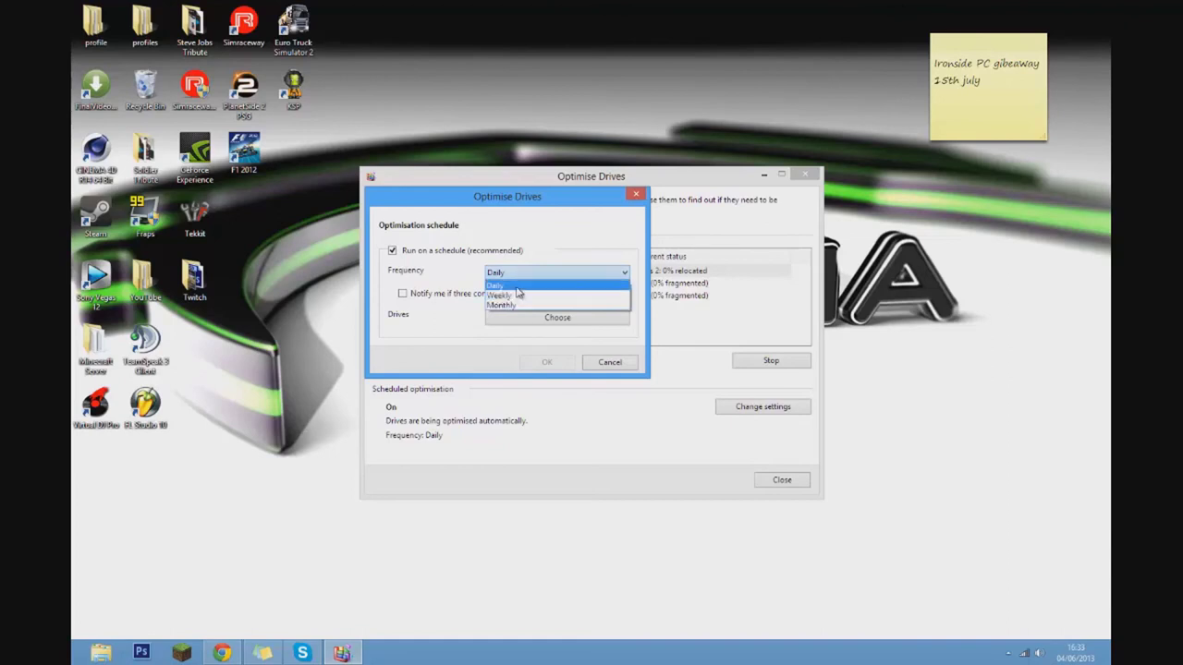
pyautogui.click(563, 246)
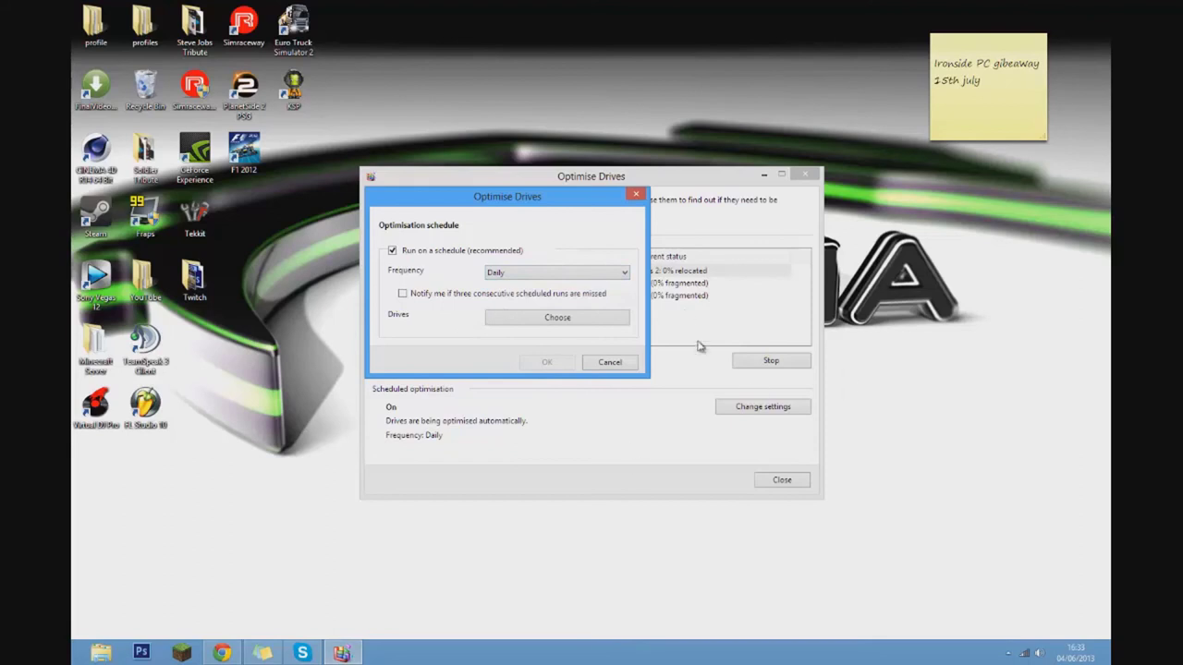
pyautogui.click(550, 276)
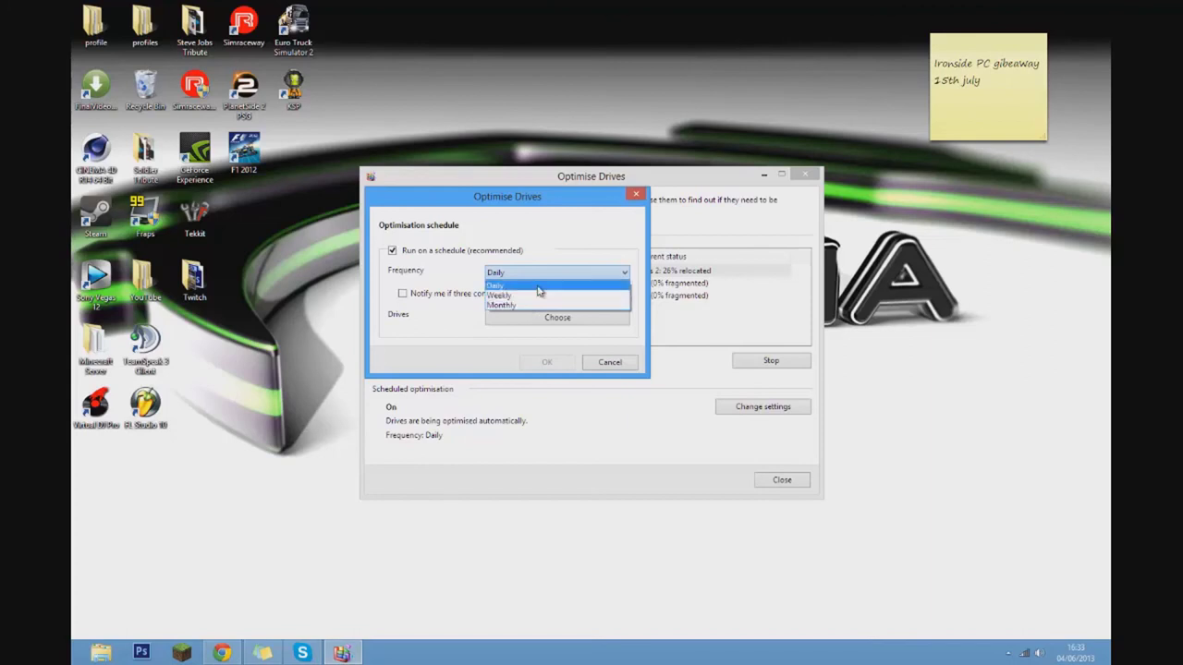
pyautogui.click(559, 259)
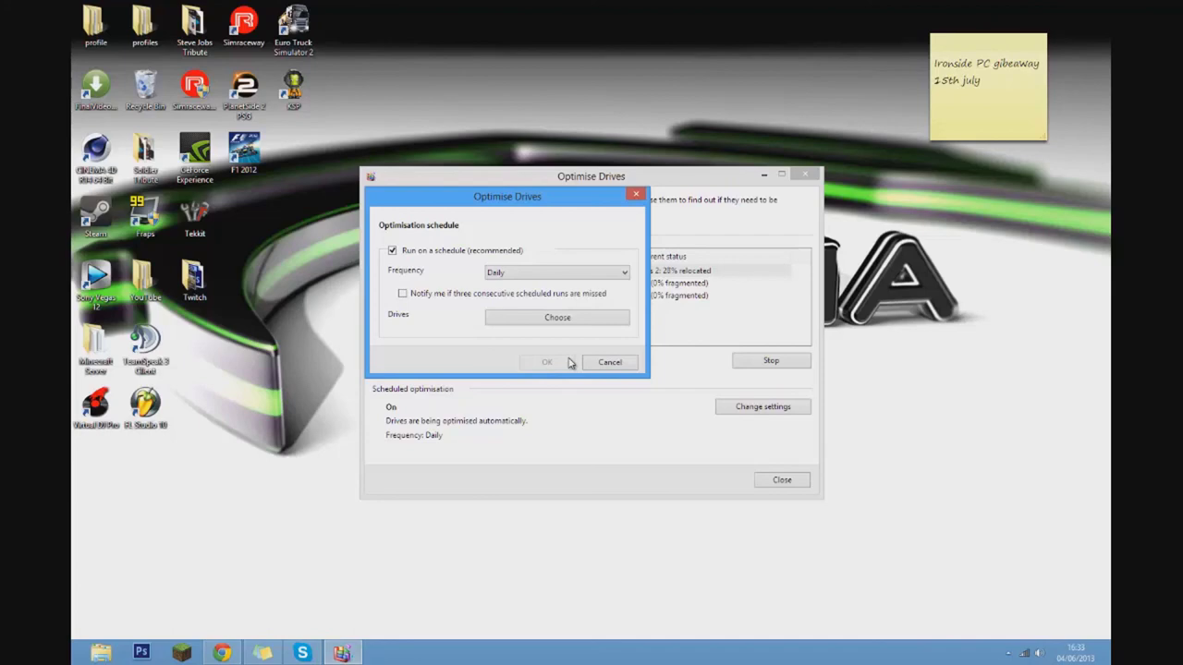
# - Cancel the Optimisation schedule dialog without changes, leaving C: optimising
pyautogui.click(570, 362)
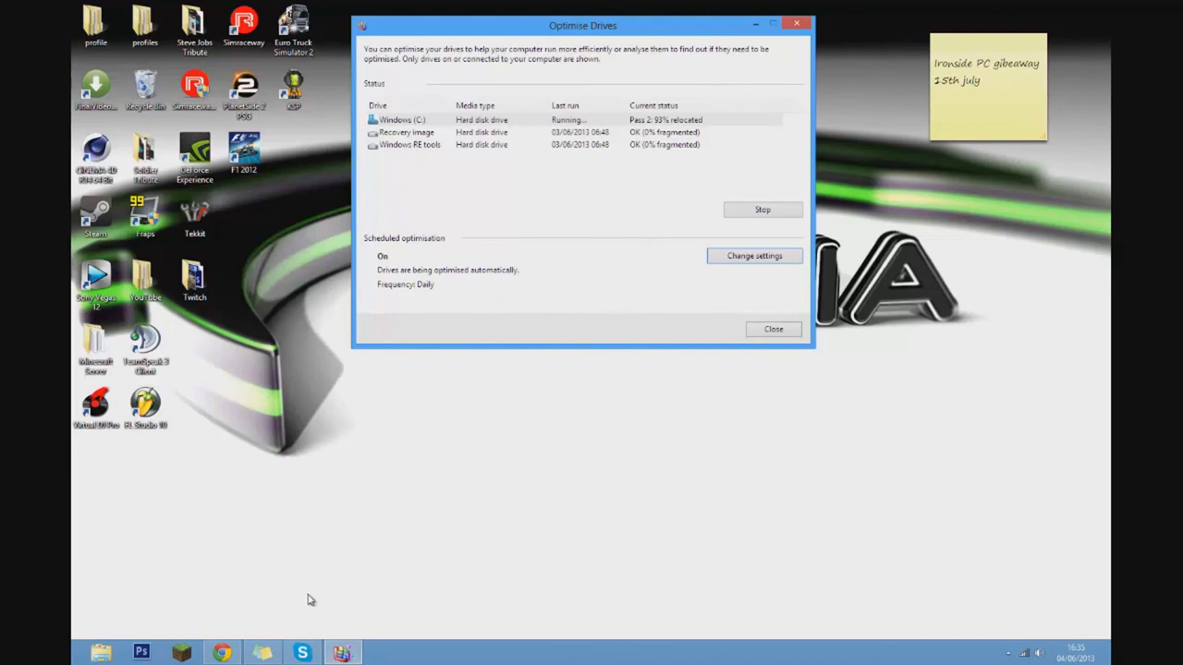